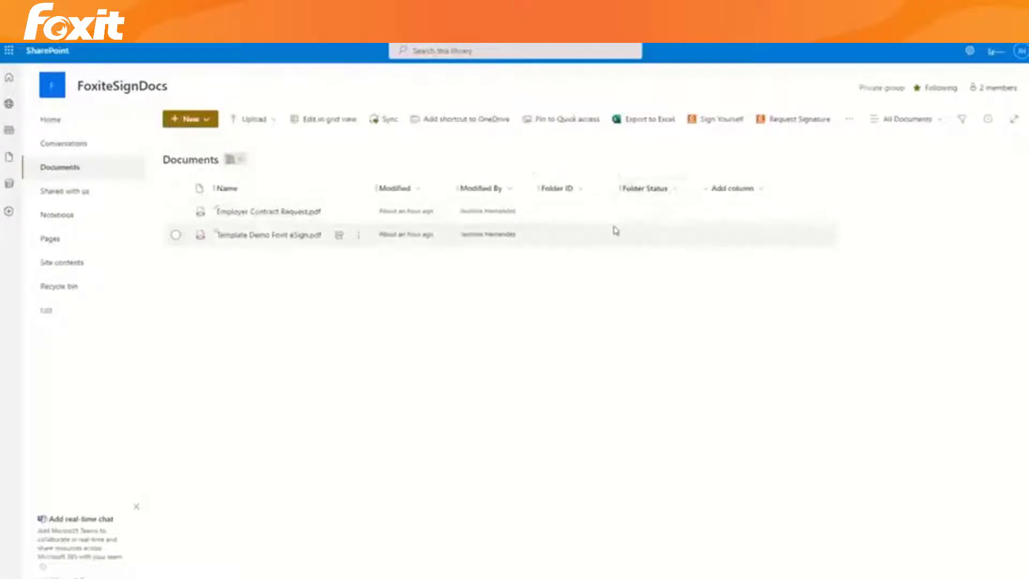
Step: Open Employer Contract Request.pdf from SharePoint in the Foxit eSign envelope editor and scroll through it
{"action": "left_click", "coordinate": [176, 212]}
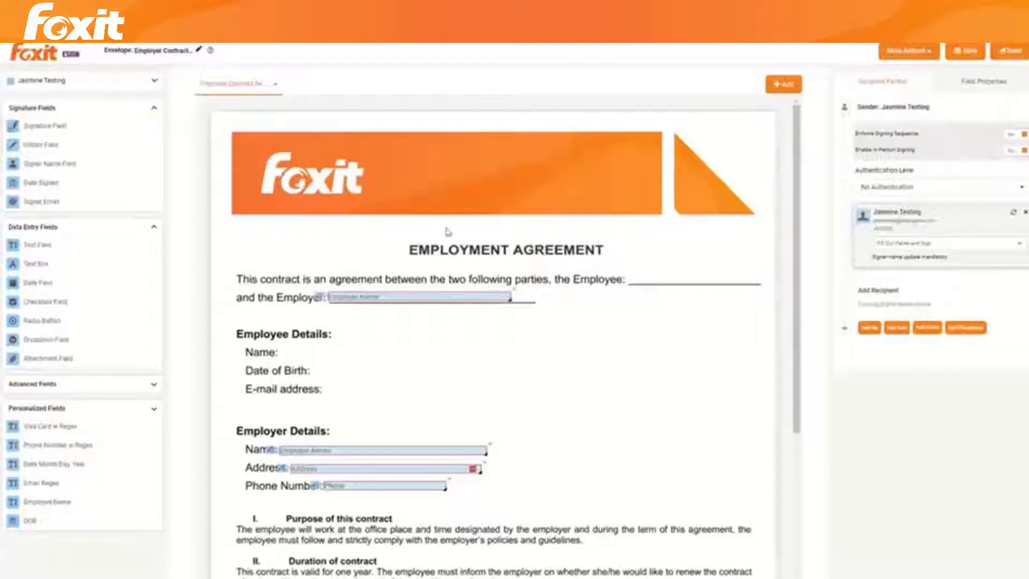
{"action": "scroll", "coordinate": [449, 214], "scroll_direction": "down", "scroll_amount": 1}
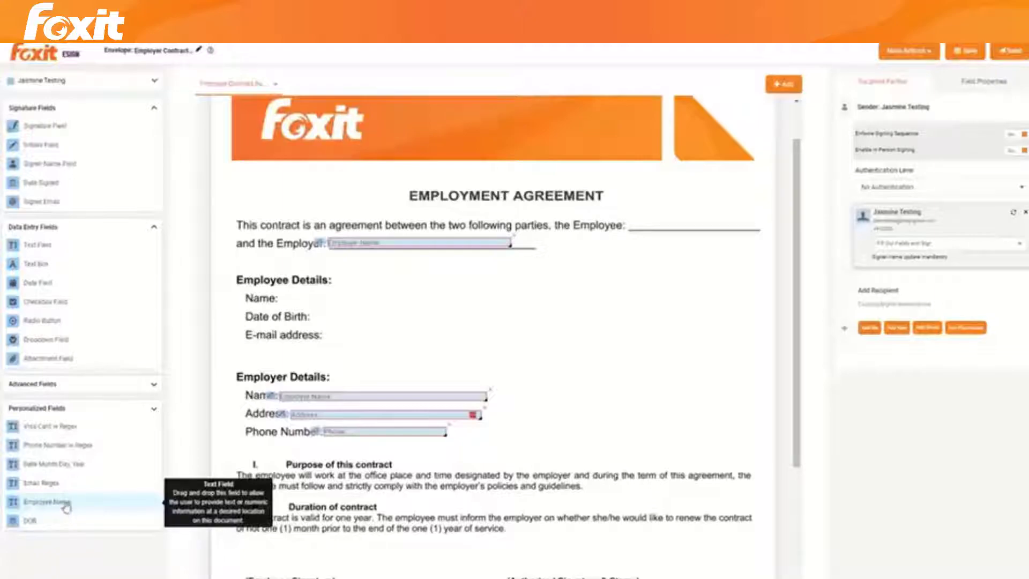
Step: Add the matching contact from the 'l' search as the envelope's second recipient
{"action": "left_click", "coordinate": [901, 304]}
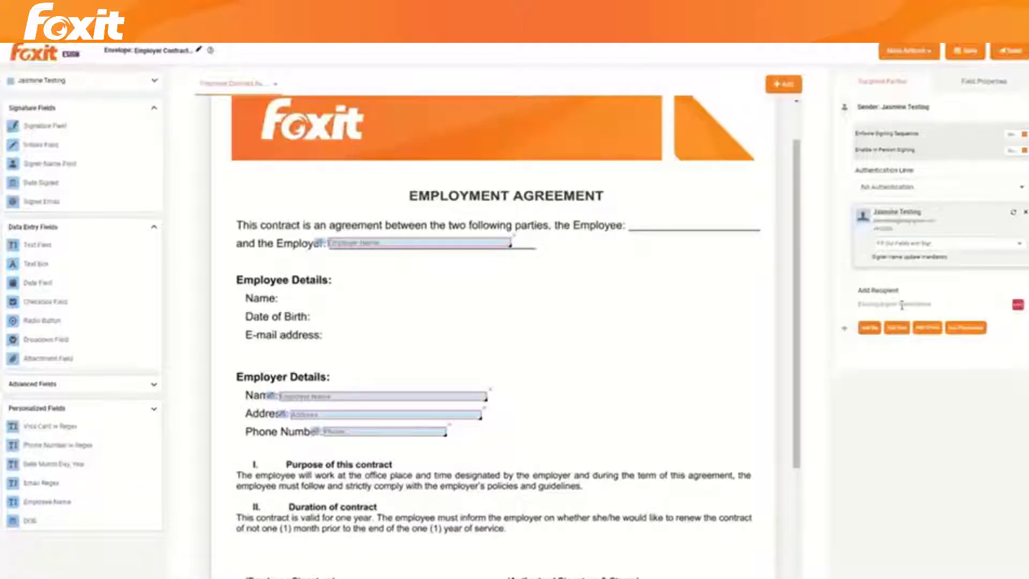
{"action": "type", "text": "l"}
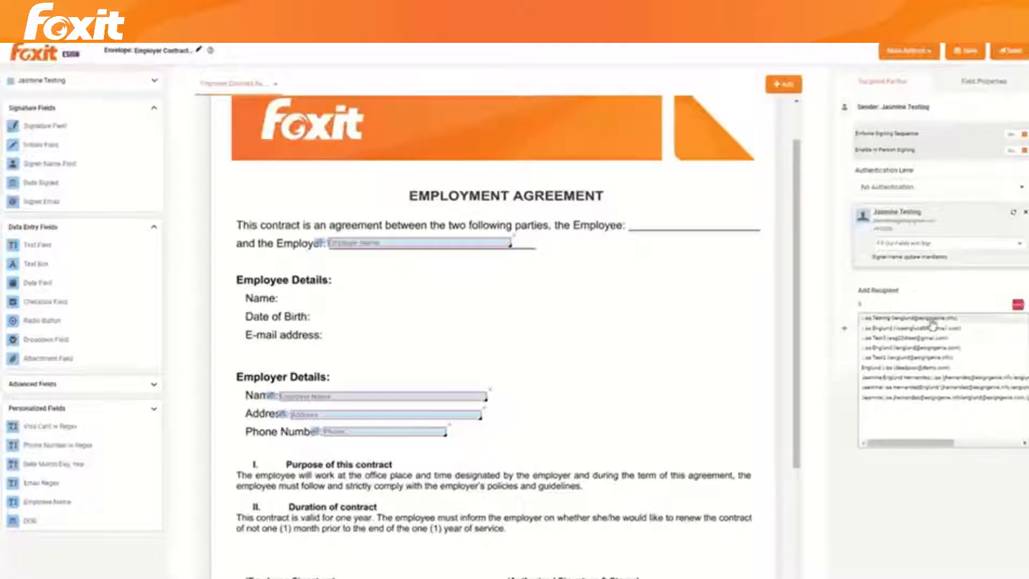
{"action": "left_click", "coordinate": [931, 319]}
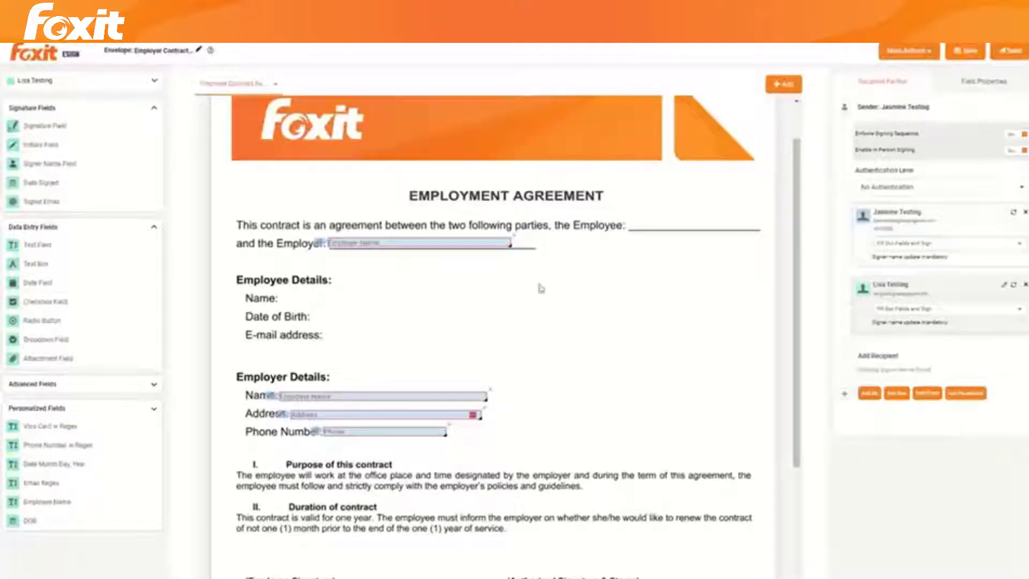
Step: Place Employee Name, DOB and Visa Card fields, then delete the Visa and Employee Name fields
{"action": "left_click_drag", "start_coordinate": [86, 501], "coordinate": [691, 226]}
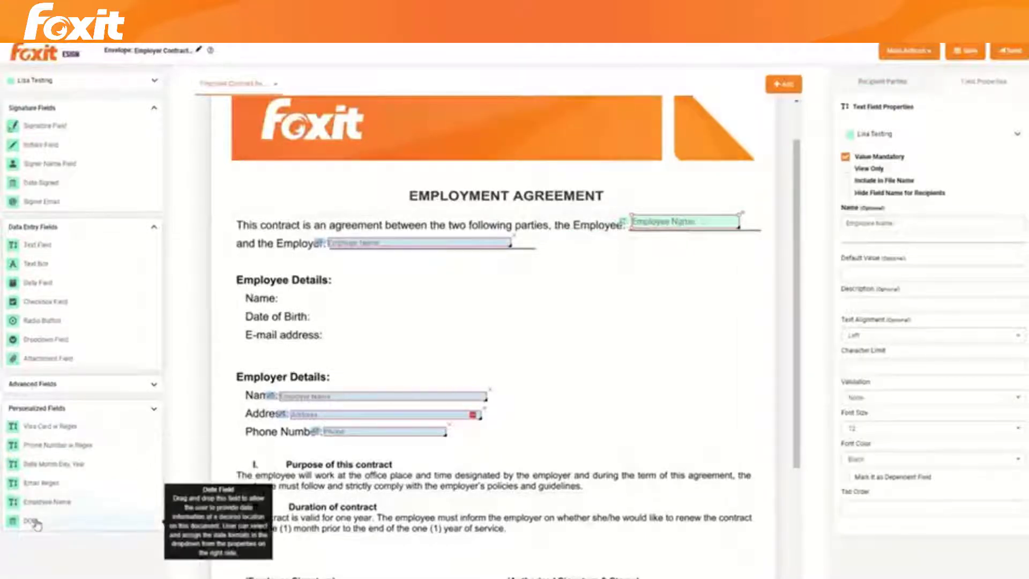
{"action": "left_click_drag", "start_coordinate": [36, 524], "coordinate": [356, 322]}
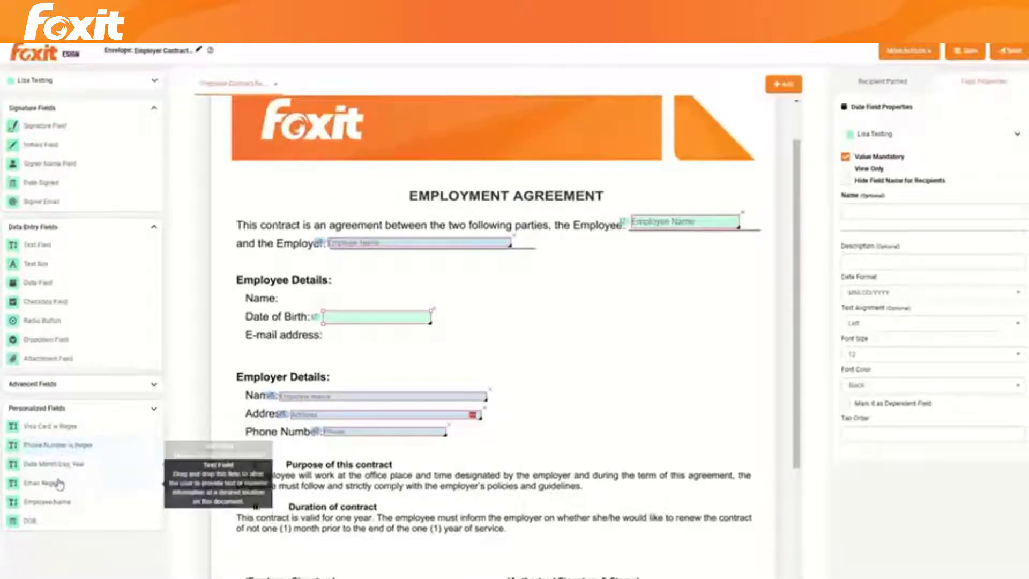
{"action": "left_click_drag", "start_coordinate": [48, 427], "coordinate": [594, 317]}
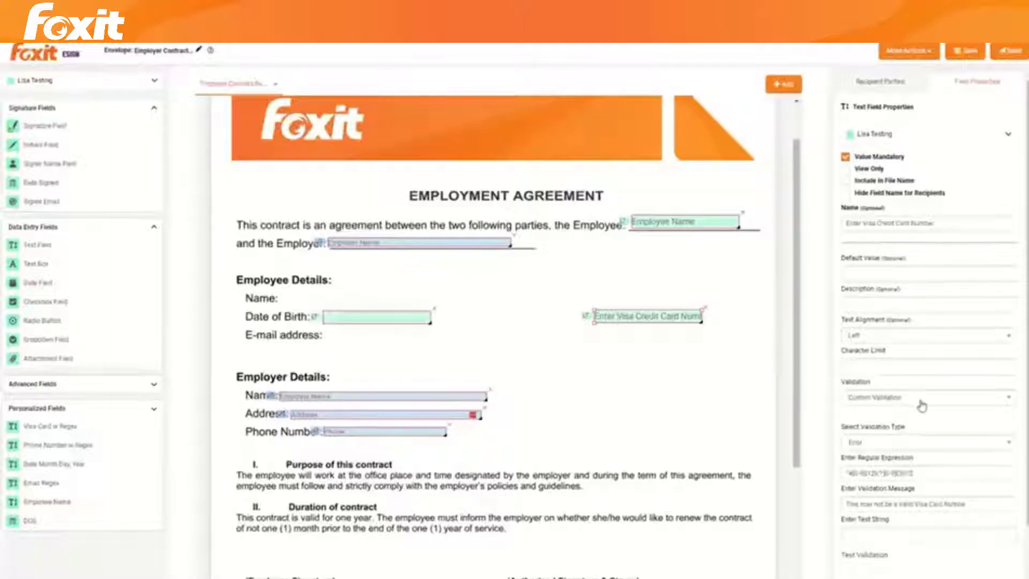
{"action": "scroll", "coordinate": [946, 412], "scroll_direction": "down", "scroll_amount": 1}
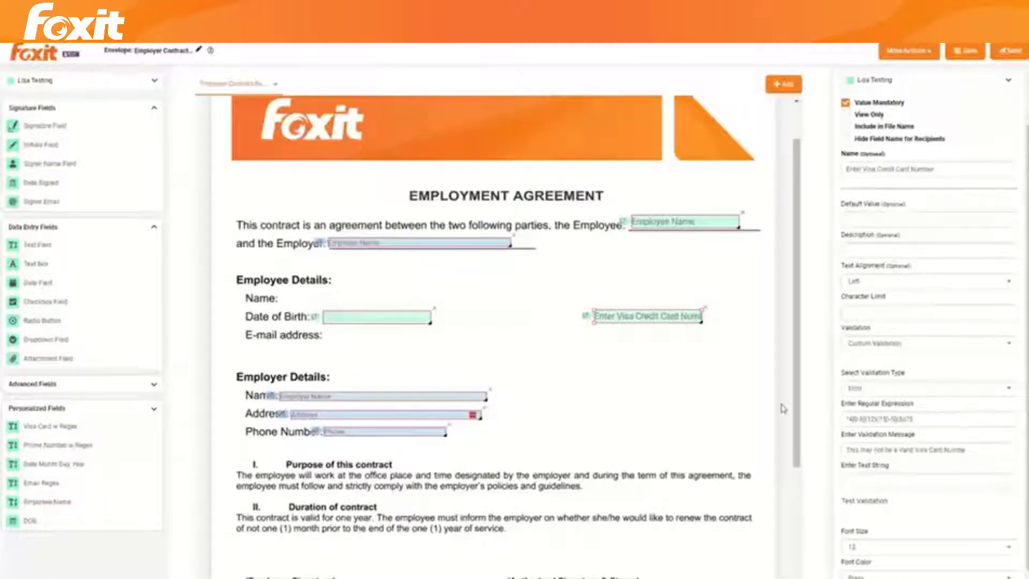
{"action": "left_click", "coordinate": [704, 309]}
{"action": "left_click", "coordinate": [743, 214]}
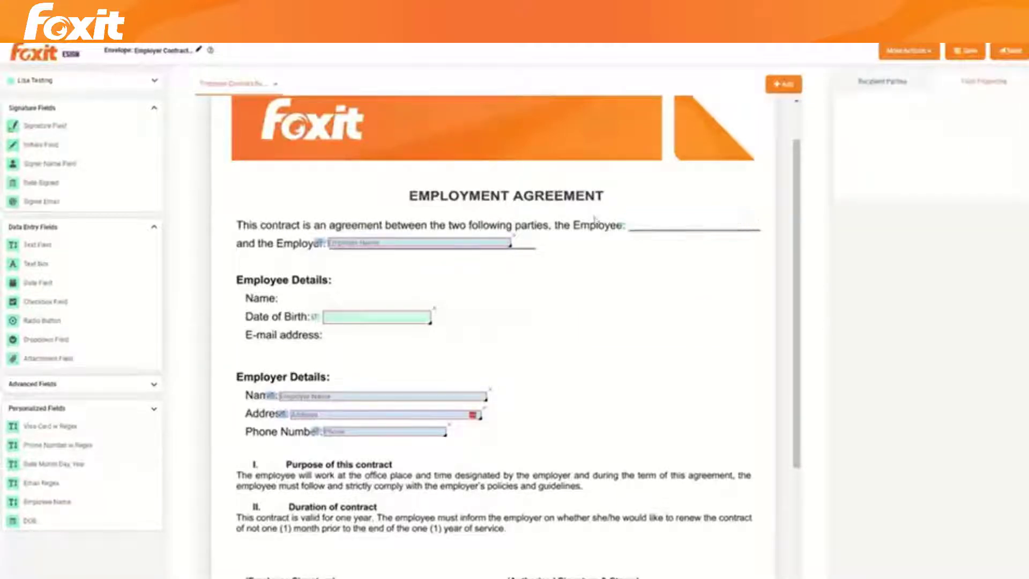
Step: Replace the DOB field with a sender-assigned signature field below Phone Number
{"action": "left_click", "coordinate": [434, 308]}
{"action": "left_click", "coordinate": [883, 86]}
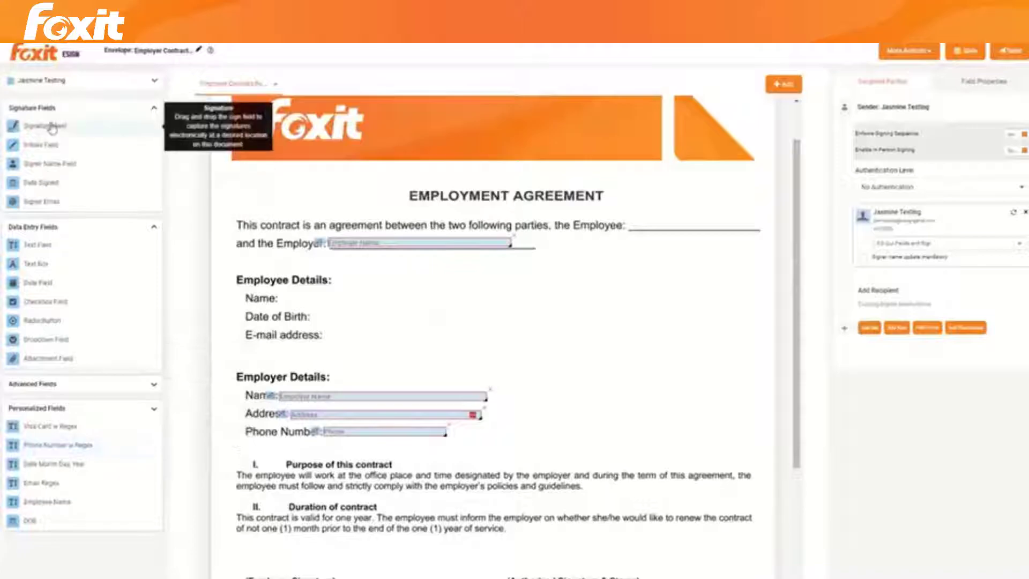
{"action": "mouse_move", "coordinate": [53, 125]}
{"action": "left_mouse_down"}
{"action": "mouse_move", "coordinate": [567, 403]}
{"action": "mouse_move", "coordinate": [529, 453]}
{"action": "left_mouse_up"}
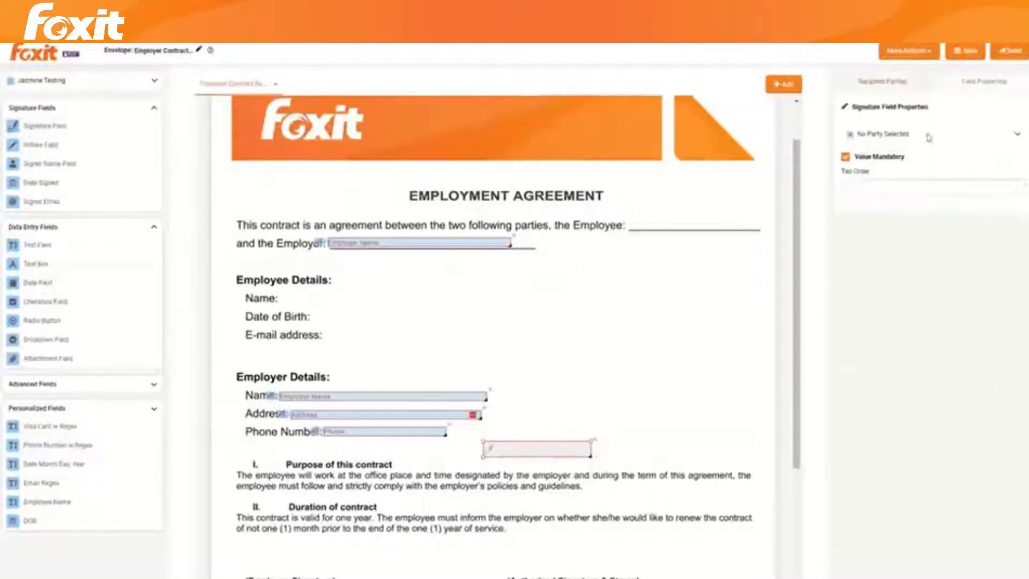
{"action": "left_click", "coordinate": [927, 135]}
{"action": "left_click", "coordinate": [912, 165]}
{"action": "left_click", "coordinate": [905, 88]}
Step: Save the envelope and send the invitation emails to its signers
{"action": "left_click", "coordinate": [964, 51]}
{"action": "left_click", "coordinate": [1017, 55]}
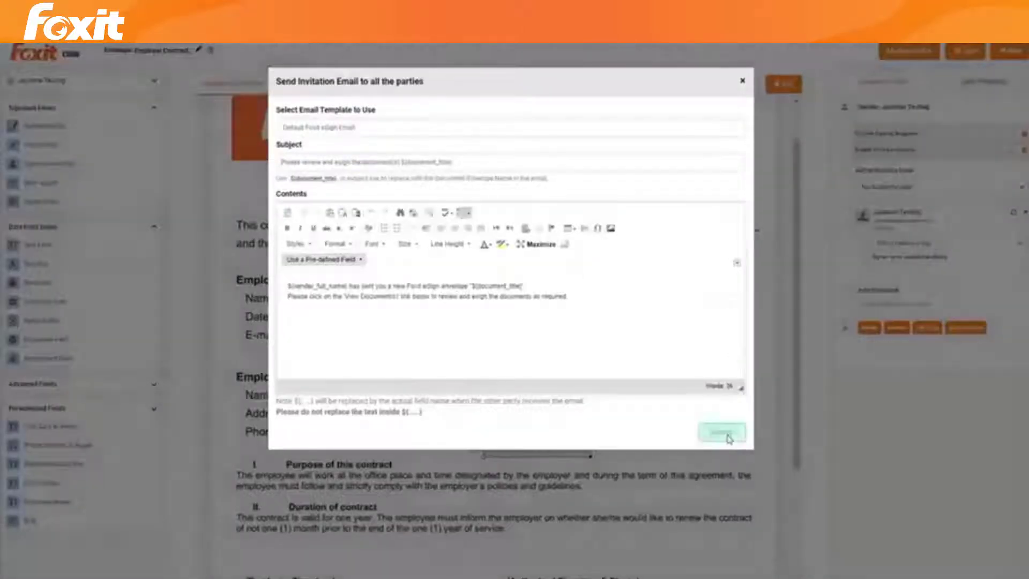
{"action": "left_click", "coordinate": [727, 436]}
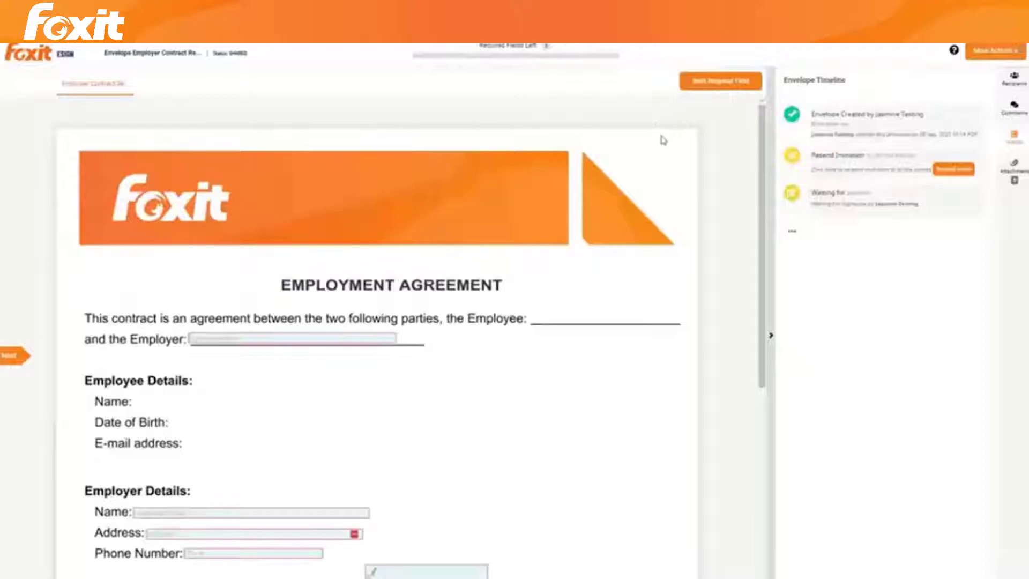
{"action": "left_click", "coordinate": [291, 340]}
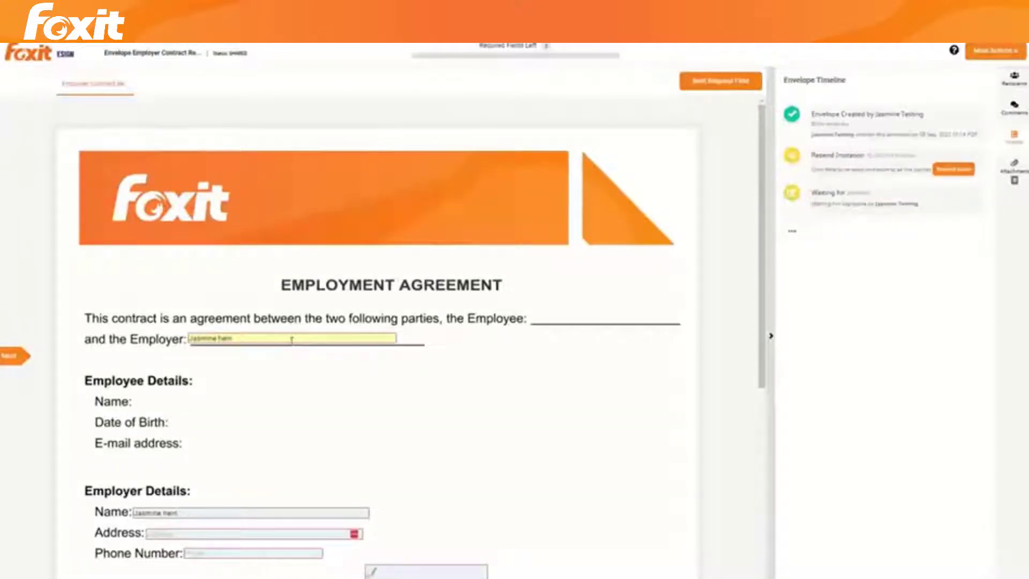
{"action": "type", "text": " Testing"}
{"action": "scroll", "coordinate": [263, 363], "scroll_direction": "down", "scroll_amount": 2}
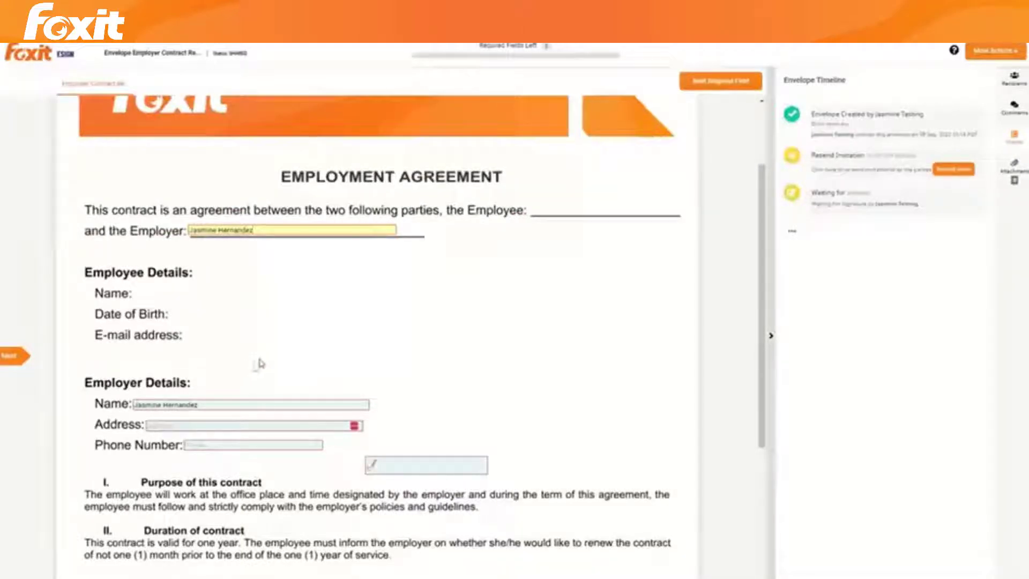
{"action": "left_click", "coordinate": [207, 426]}
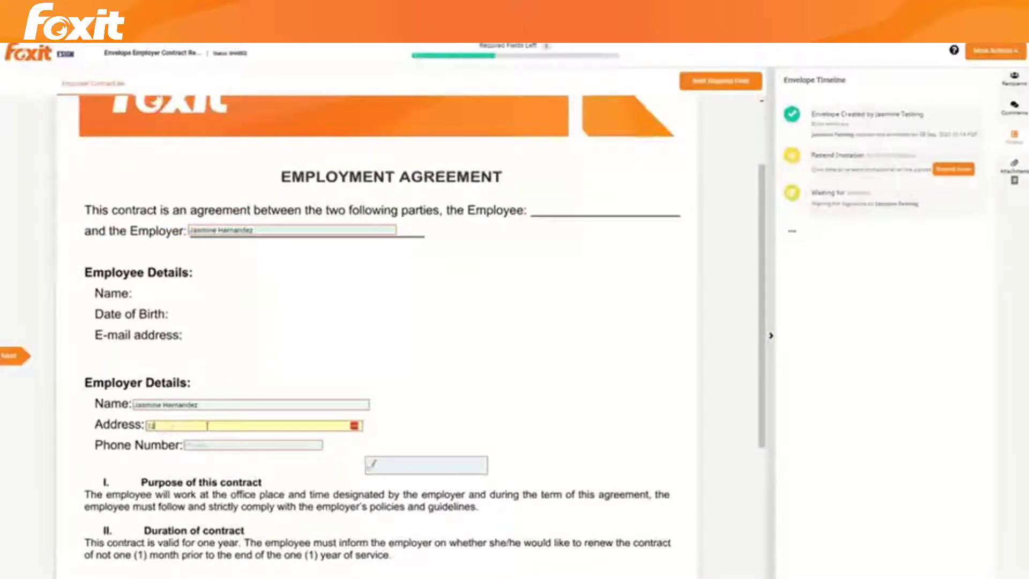
{"action": "key", "text": "Tab"}
{"action": "type", "text": "1231231234"}
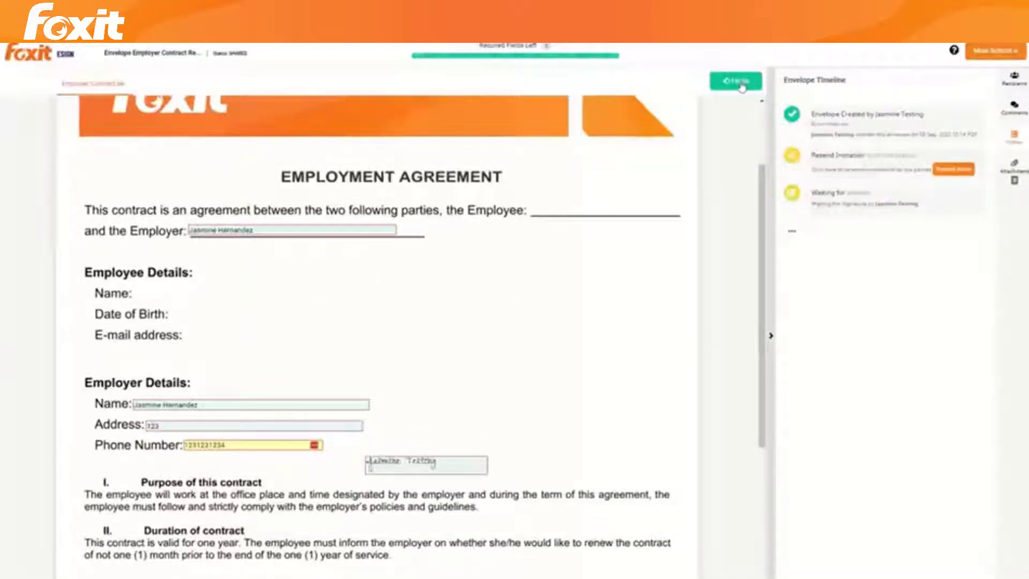
Step: Finish and confirm the signature, then return to the SharePoint library
{"action": "left_click", "coordinate": [742, 85]}
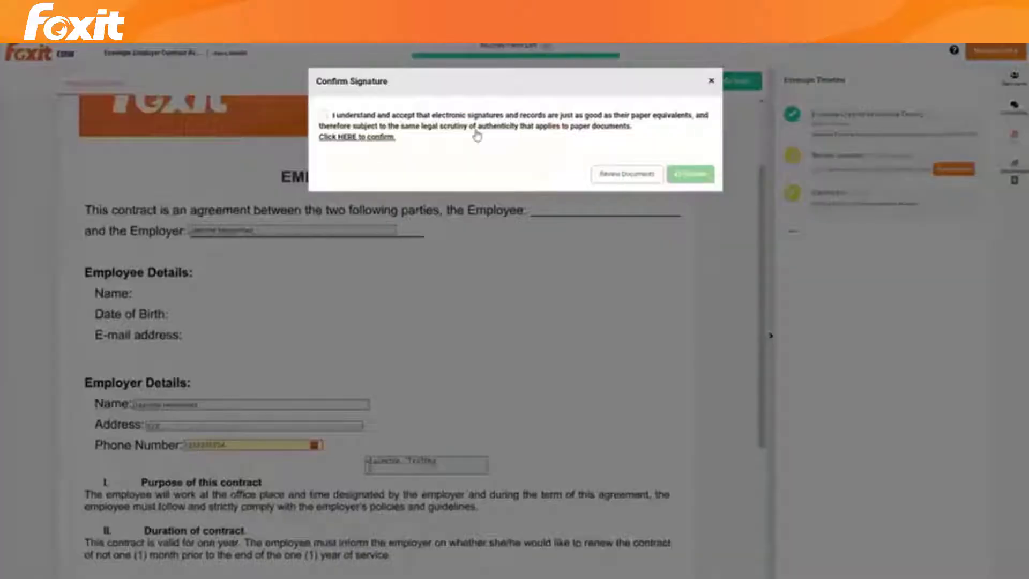
{"action": "left_click", "coordinate": [681, 169]}
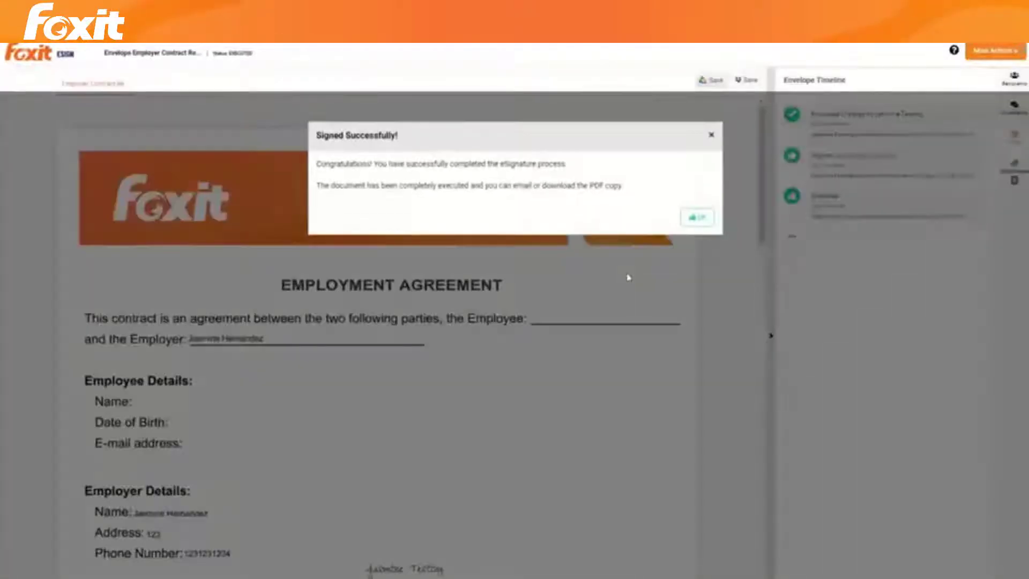
{"action": "left_click", "coordinate": [694, 219]}
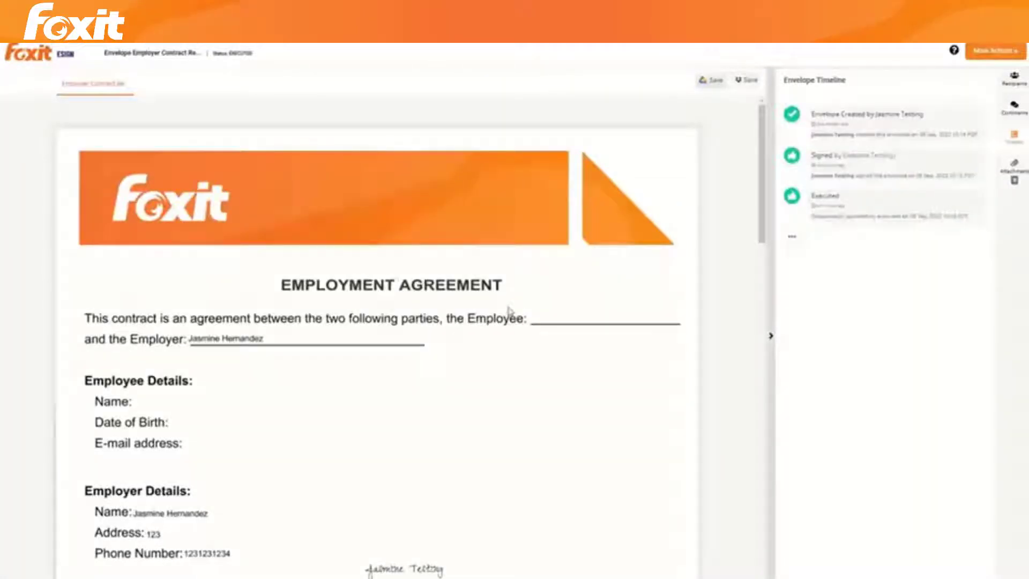
{"action": "left_click", "coordinate": [589, 47]}
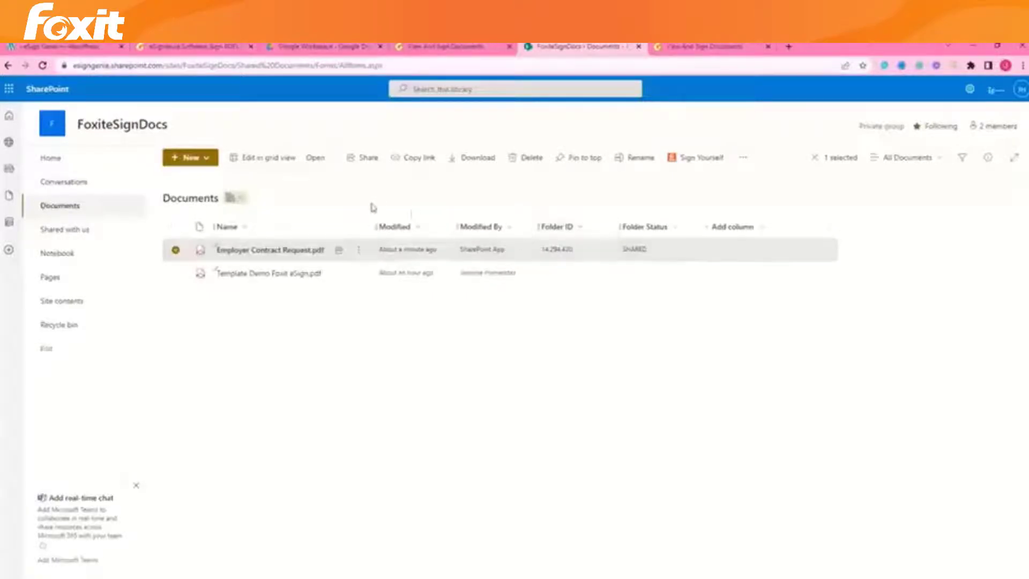
Step: Select Template Demo Foxit eSign.pdf instead of the employer contract and choose Request Signature from its actions
{"action": "left_click", "coordinate": [175, 249]}
{"action": "left_click", "coordinate": [176, 273]}
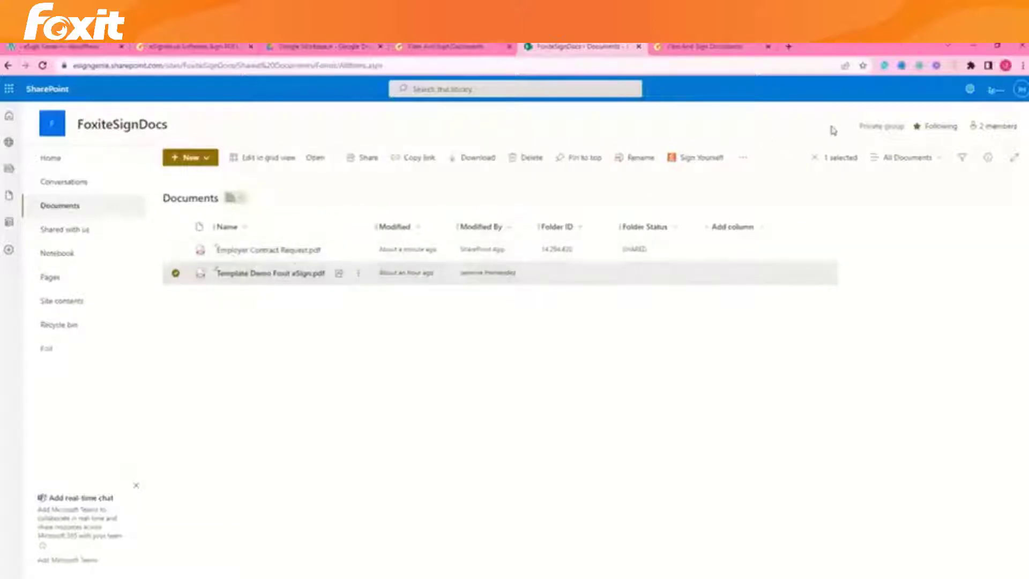
{"action": "left_click", "coordinate": [742, 157]}
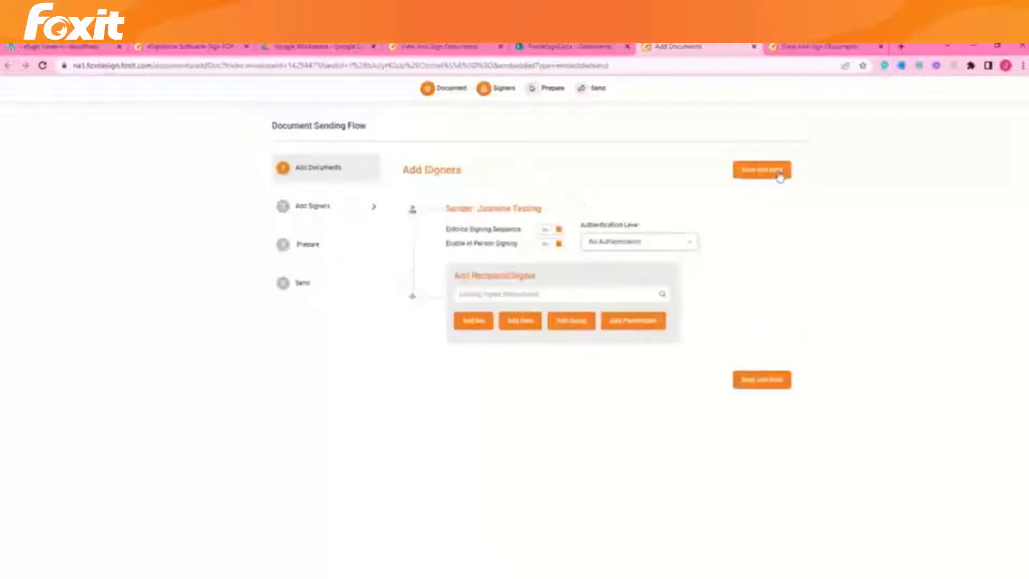
Step: Add yourself as the sole signer with No Authentication and save the signers
{"action": "left_click", "coordinate": [780, 177]}
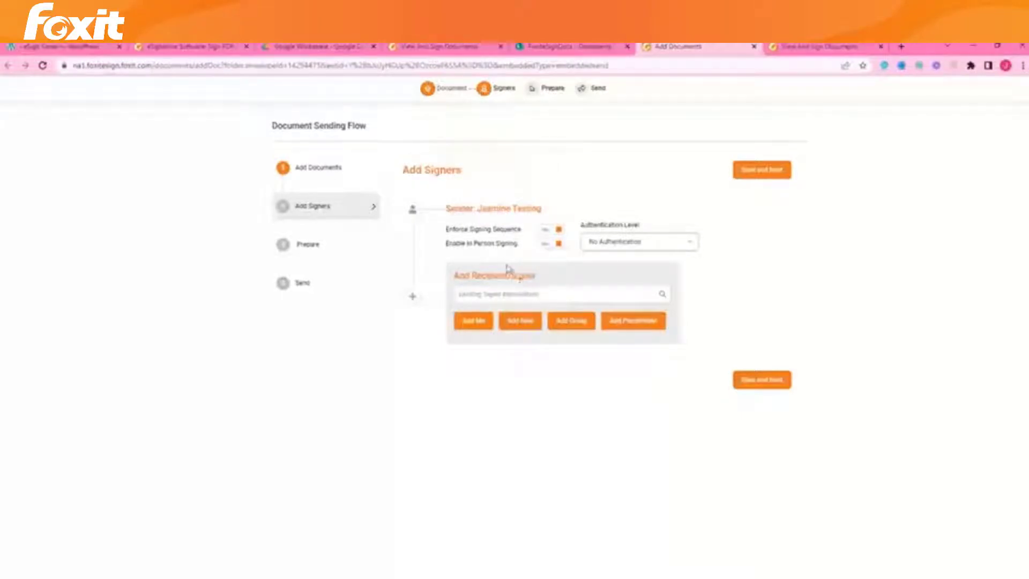
{"action": "left_click", "coordinate": [682, 247]}
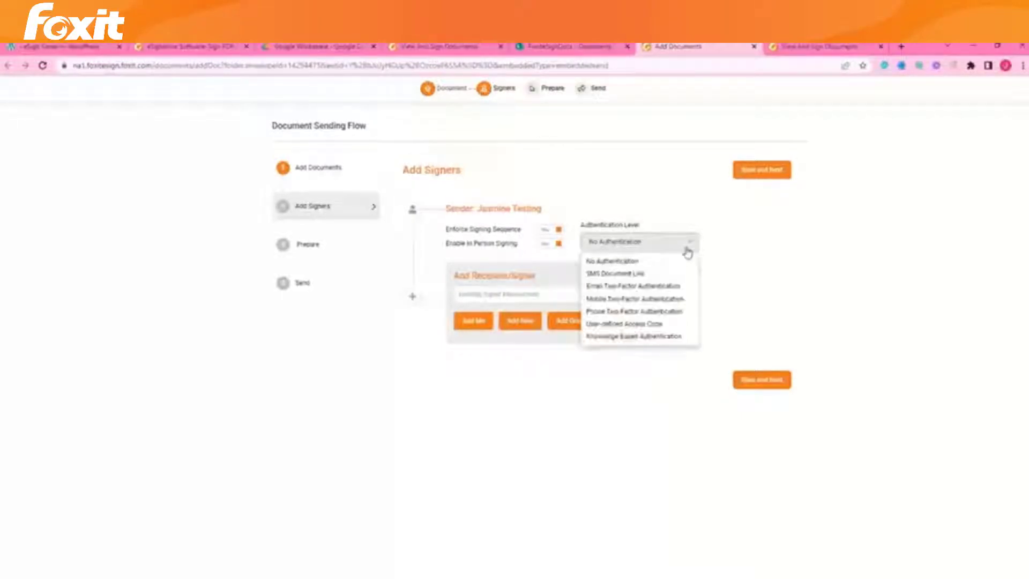
{"action": "left_click", "coordinate": [674, 260]}
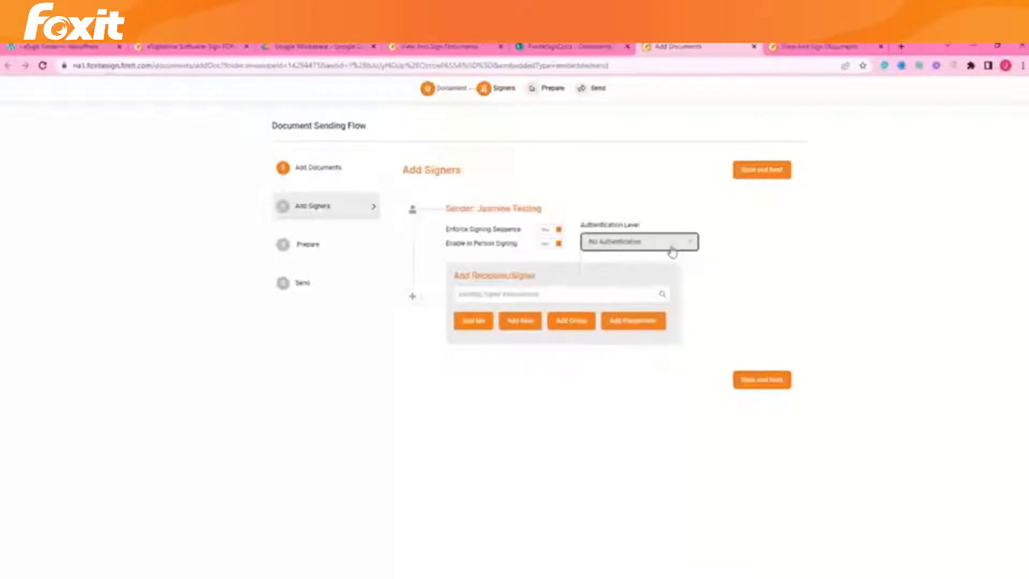
{"action": "left_click", "coordinate": [472, 325]}
{"action": "left_click", "coordinate": [763, 170]}
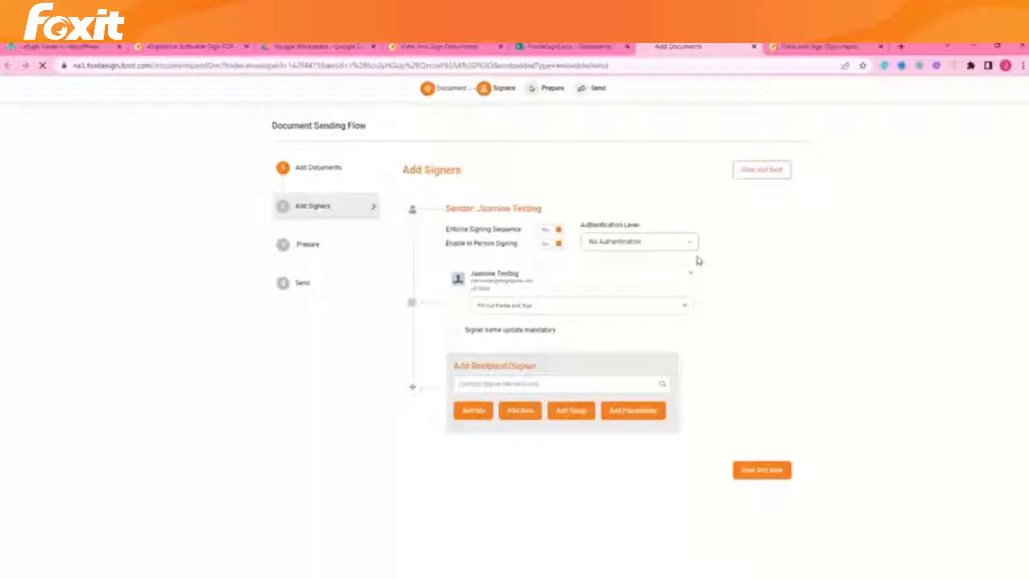
Step: Place a signature field above FULL NAME and send using the Default Foxit eSign Email template
{"action": "scroll", "coordinate": [590, 317], "scroll_direction": "down", "scroll_amount": 5}
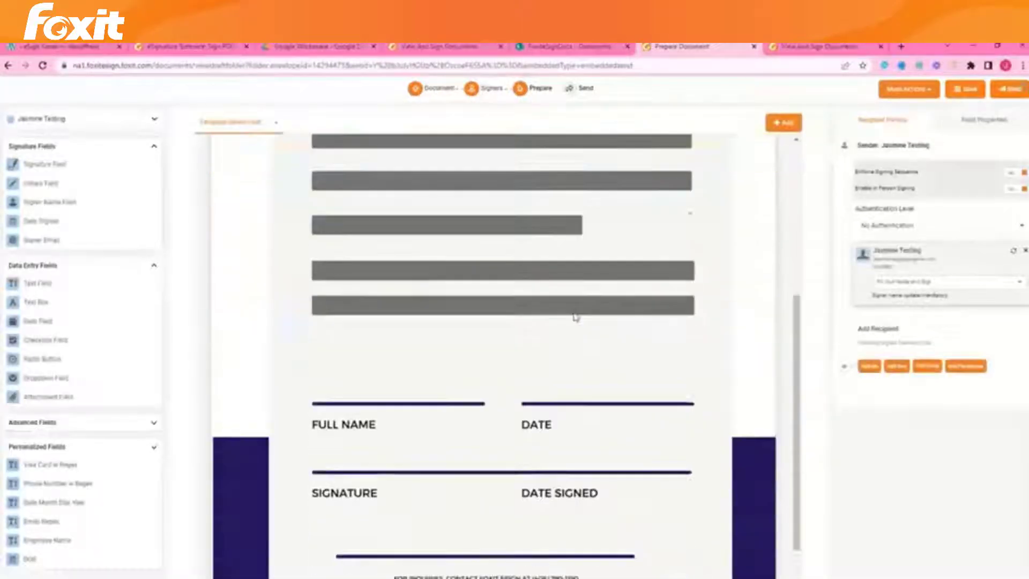
{"action": "mouse_move", "coordinate": [32, 165]}
{"action": "left_mouse_down"}
{"action": "mouse_move", "coordinate": [252, 220]}
{"action": "mouse_move", "coordinate": [351, 381]}
{"action": "mouse_move", "coordinate": [339, 414]}
{"action": "left_mouse_up"}
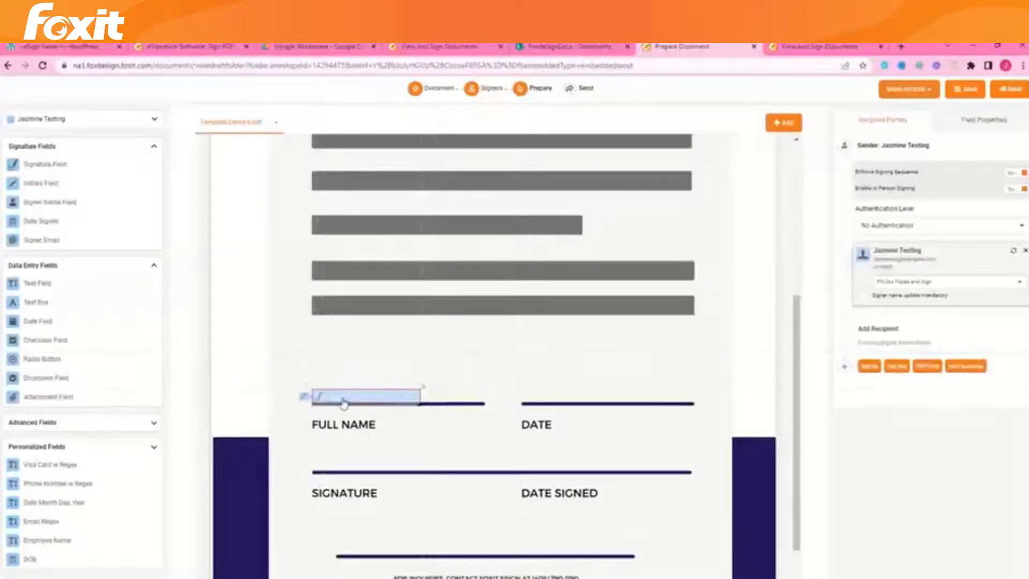
{"action": "left_click", "coordinate": [1006, 92]}
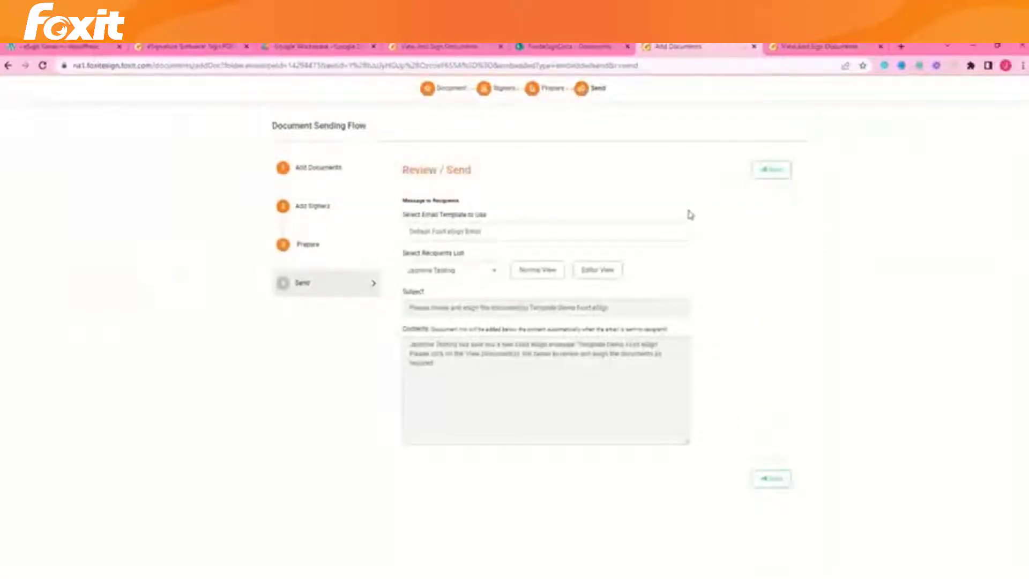
{"action": "left_click", "coordinate": [683, 235]}
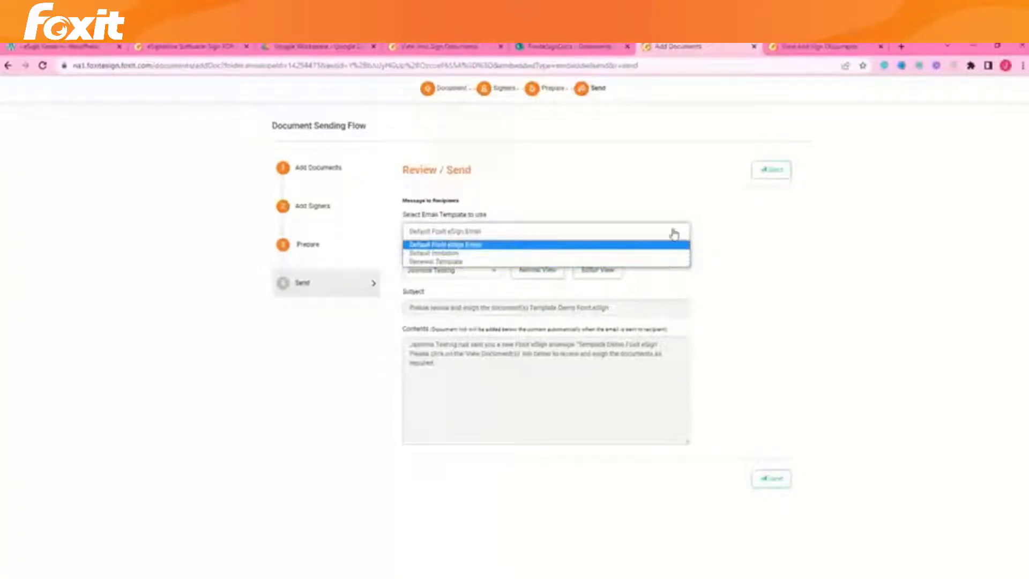
{"action": "left_click", "coordinate": [674, 234]}
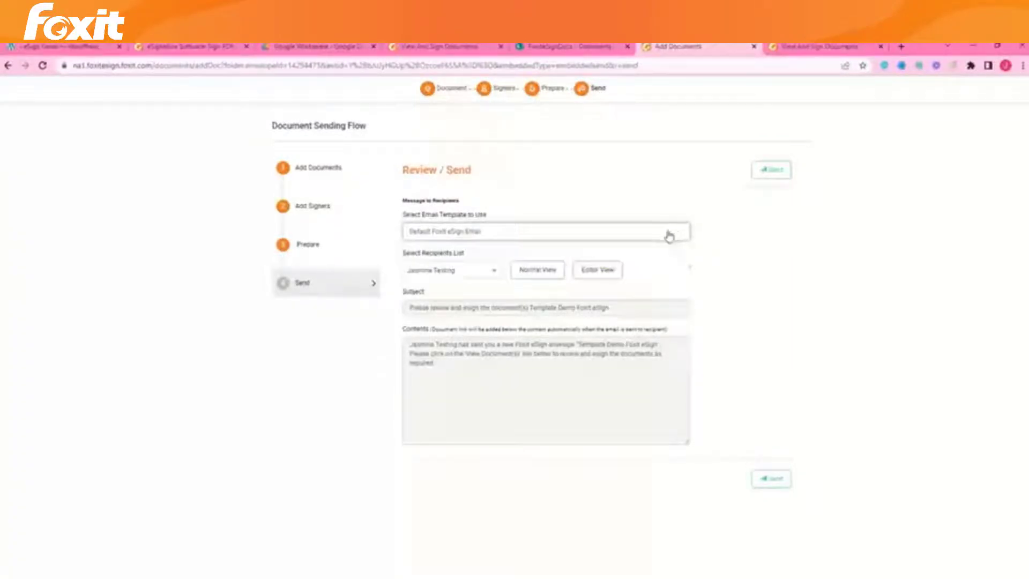
{"action": "left_click", "coordinate": [776, 171]}
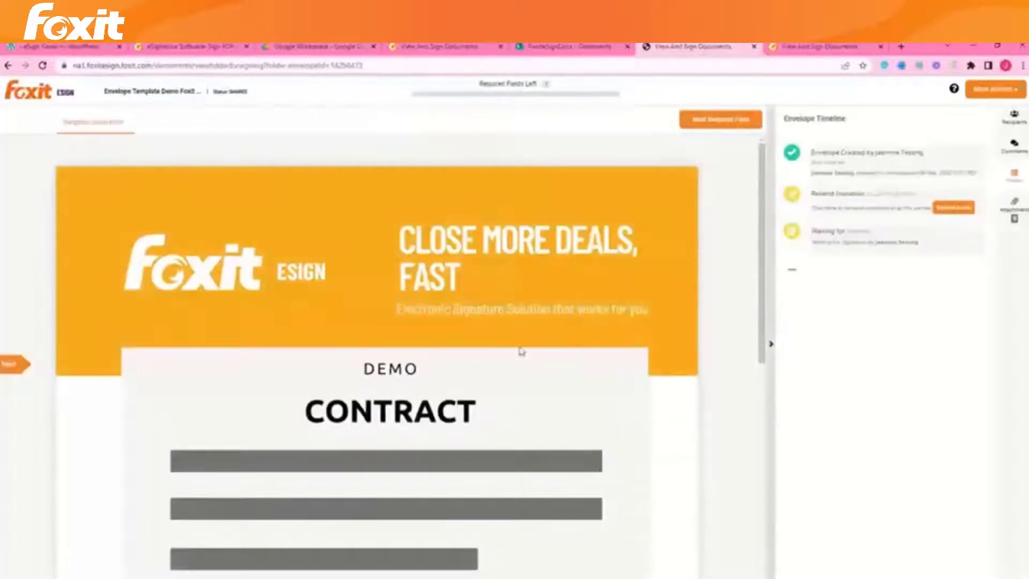
Step: Sign the Template Demo contract's signature field, accept the e-signature consent and confirm
{"action": "scroll", "coordinate": [326, 462], "scroll_direction": "down", "scroll_amount": 5}
{"action": "left_click", "coordinate": [236, 480]}
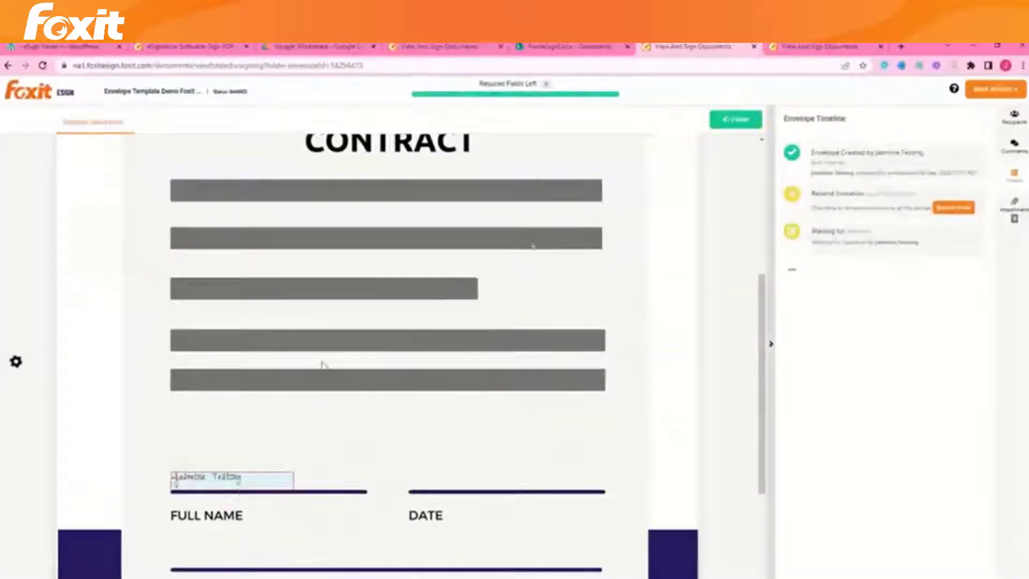
{"action": "left_click", "coordinate": [726, 127]}
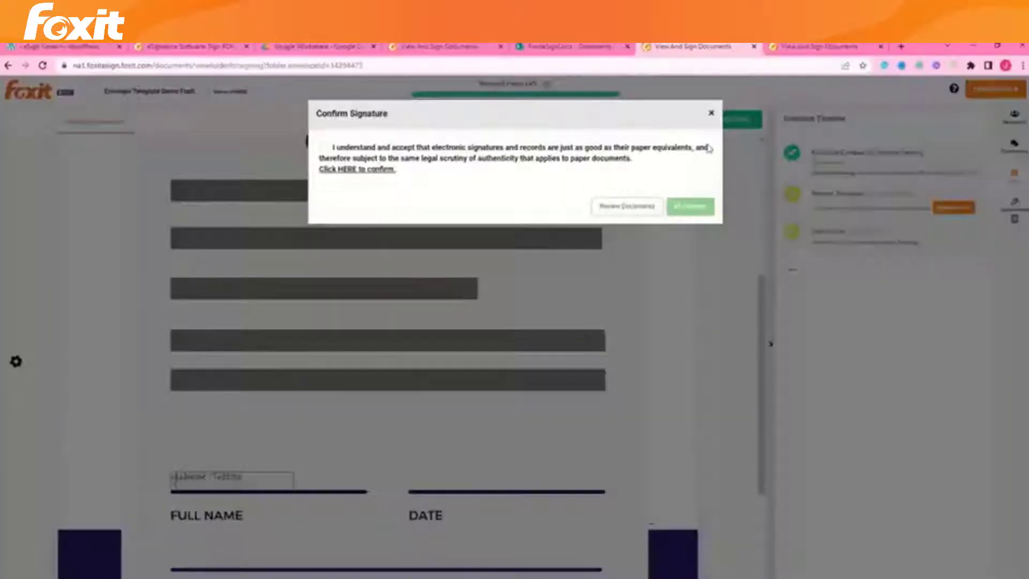
{"action": "left_click", "coordinate": [516, 172]}
{"action": "left_click", "coordinate": [690, 213]}
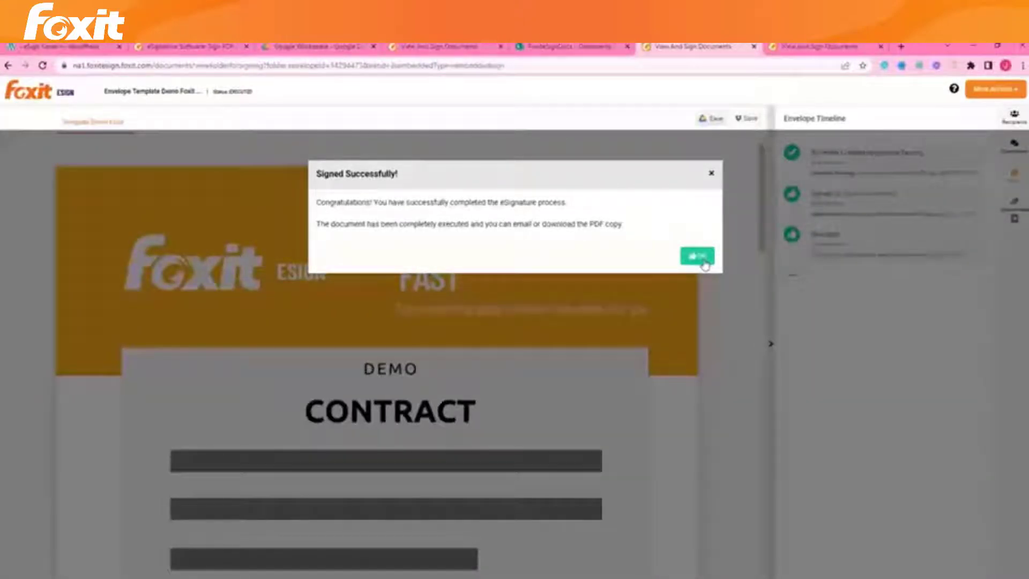
{"action": "left_click", "coordinate": [703, 265]}
{"action": "scroll", "coordinate": [653, 237], "scroll_direction": "down", "scroll_amount": 3}
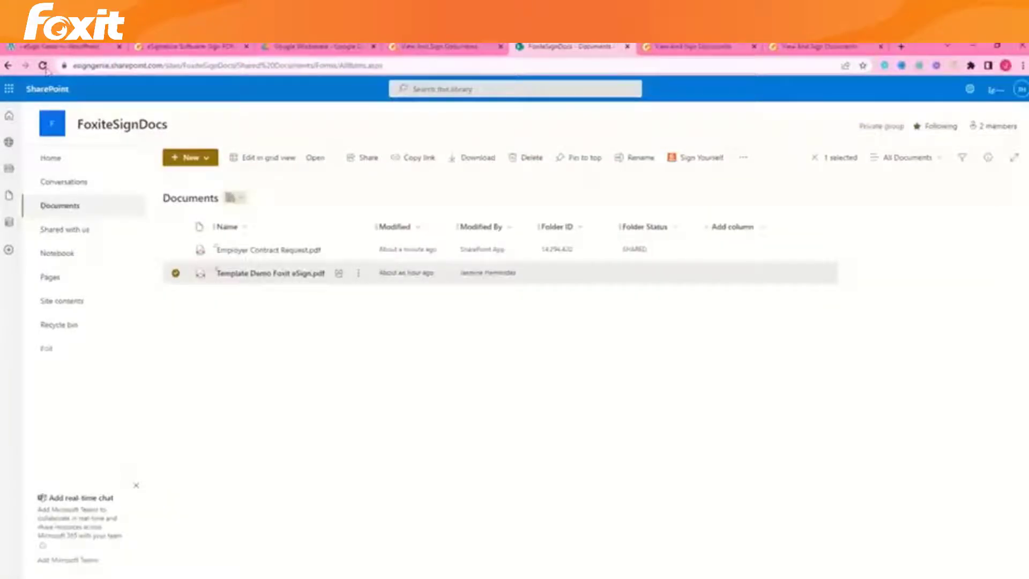
Step: Refresh the library and open Foxit eSign Executed Documents to find the EXECUTED employer contract
{"action": "left_click", "coordinate": [43, 66]}
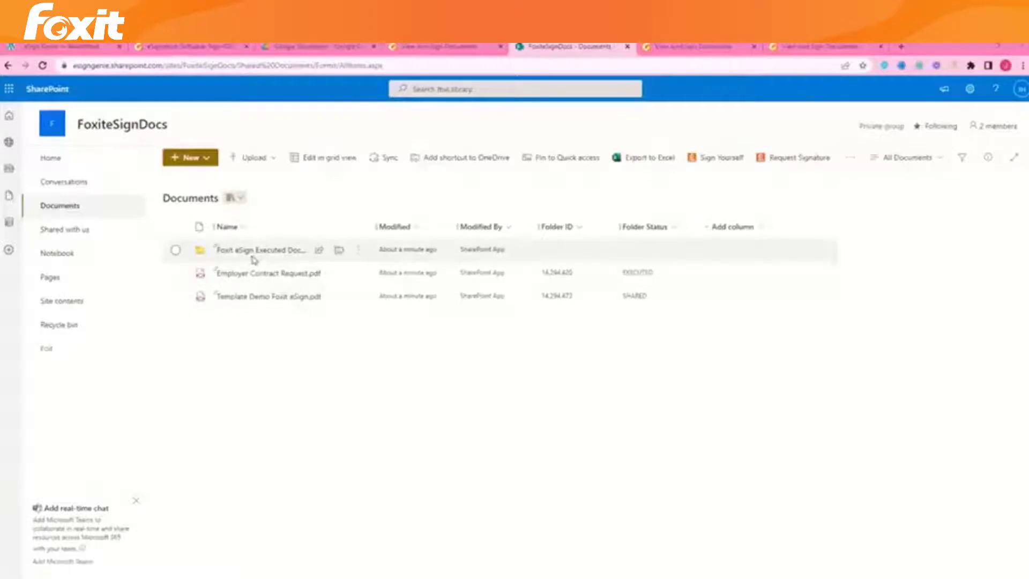
{"action": "left_click", "coordinate": [289, 253]}
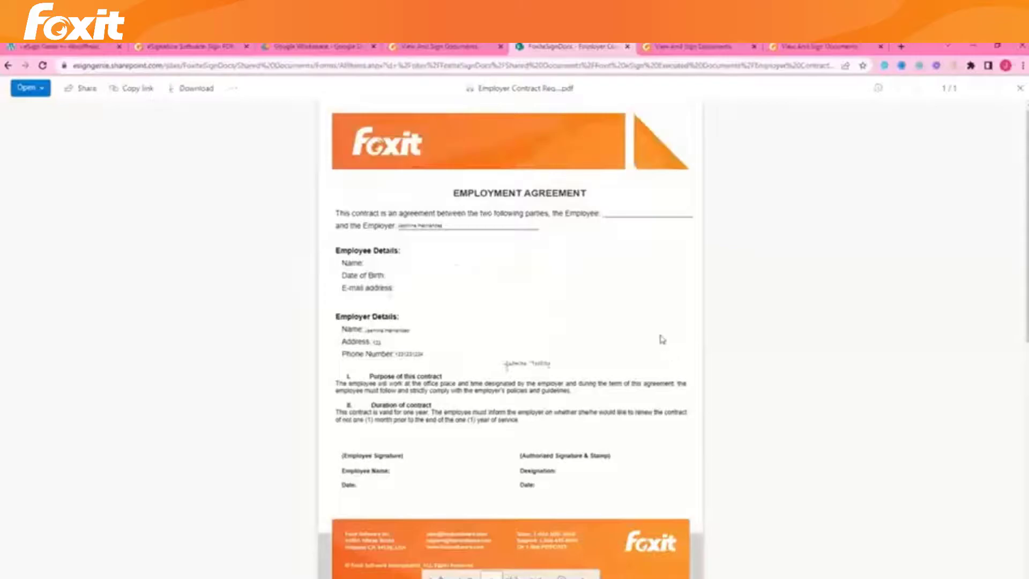
{"action": "scroll", "coordinate": [662, 337], "scroll_direction": "down", "scroll_amount": 1}
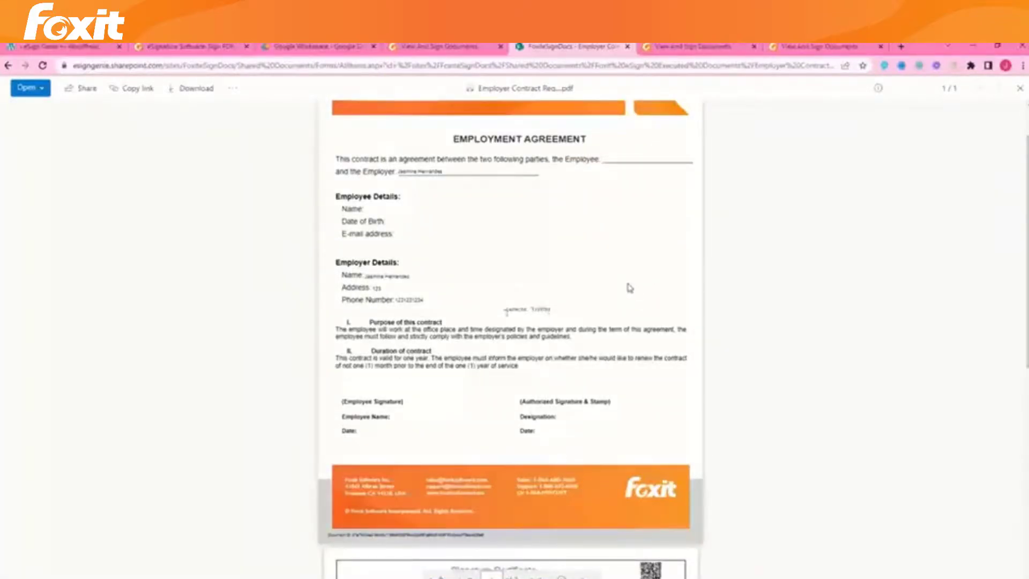
{"action": "scroll", "coordinate": [622, 279], "scroll_direction": "down", "scroll_amount": 5}
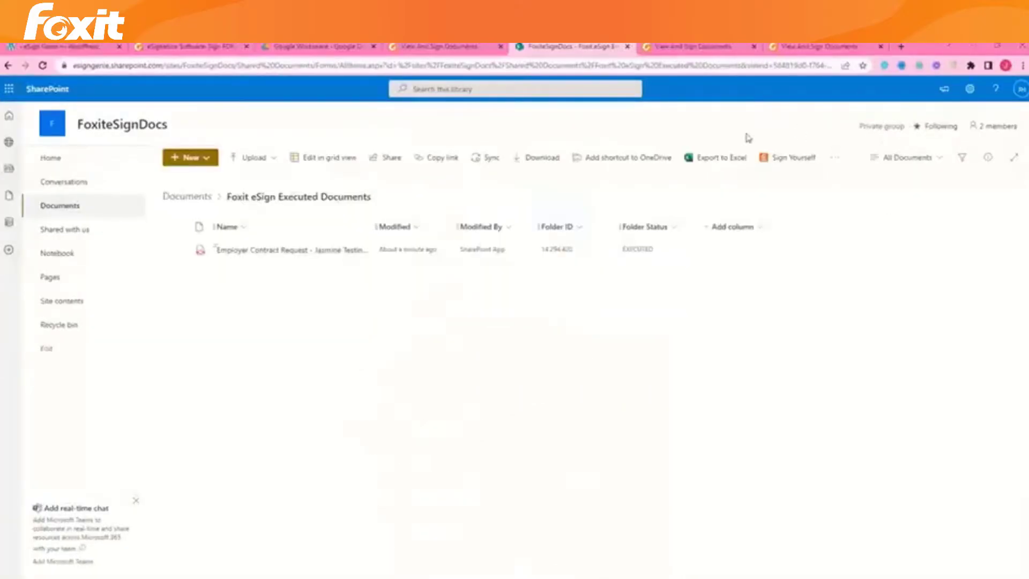
Step: Open View Document(s) Status from the library's actions to list sent envelopes and their statuses
{"action": "left_click", "coordinate": [833, 158]}
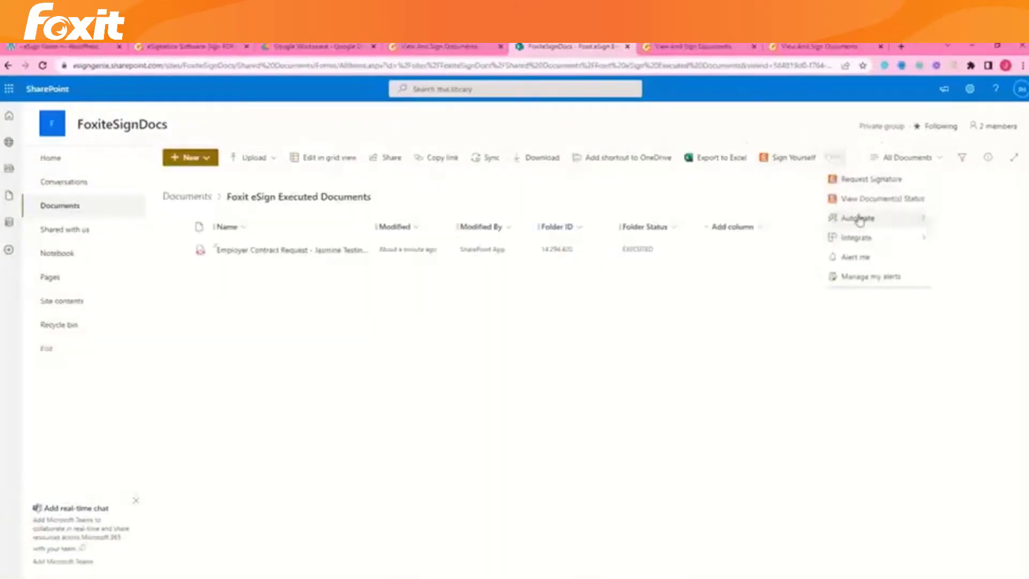
{"action": "left_click", "coordinate": [863, 202]}
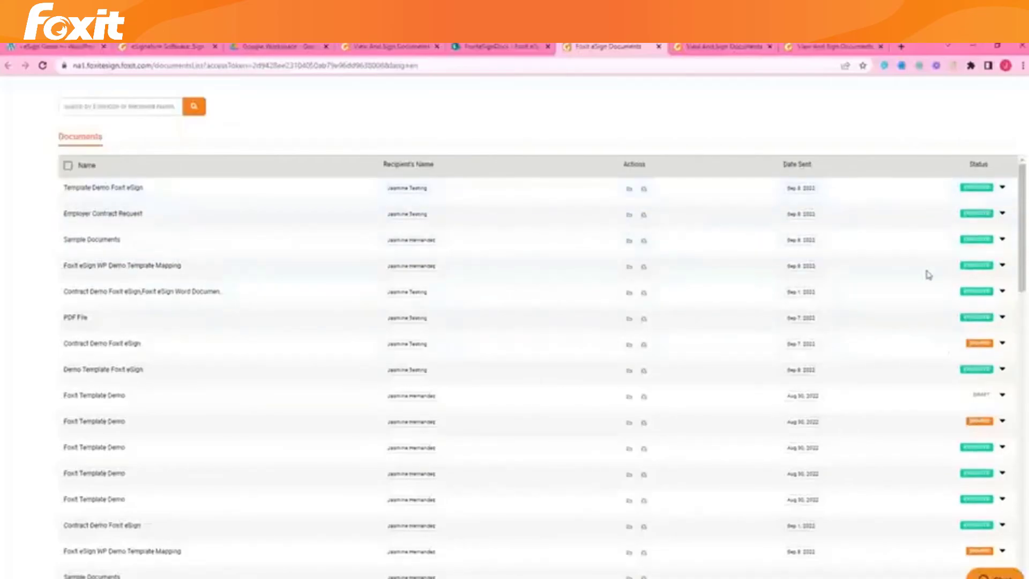
{"action": "scroll", "coordinate": [928, 278], "scroll_direction": "down", "scroll_amount": 3}
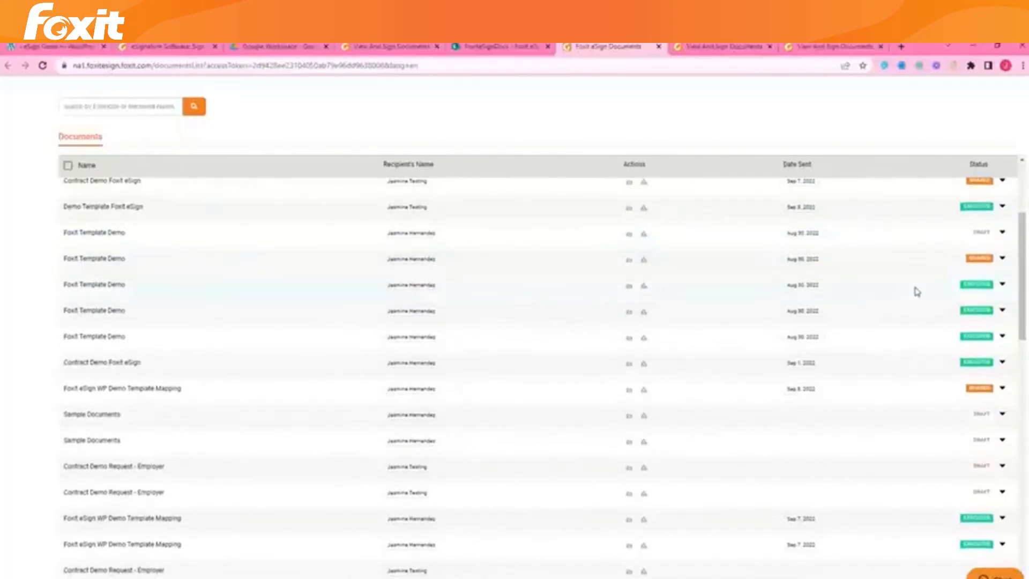